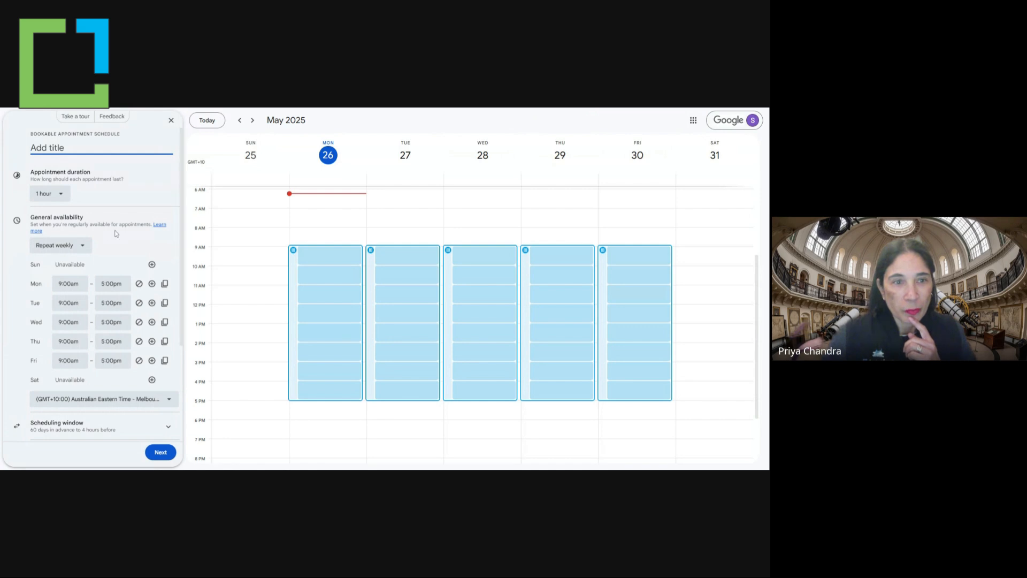
Title the bookable appointment schedule "External meetings" and look through the appointment duration options.
click(117, 233)
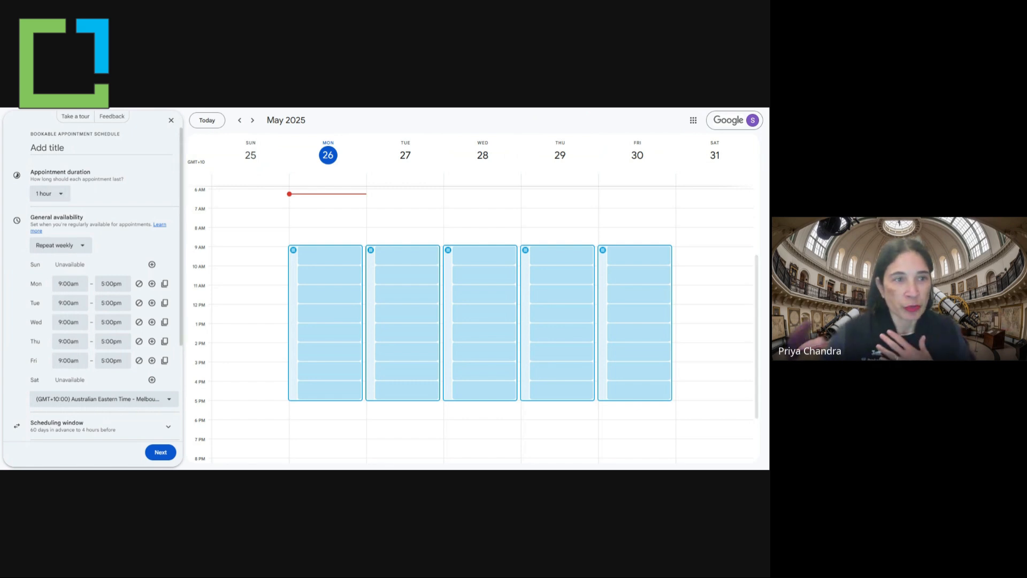
click(47, 148)
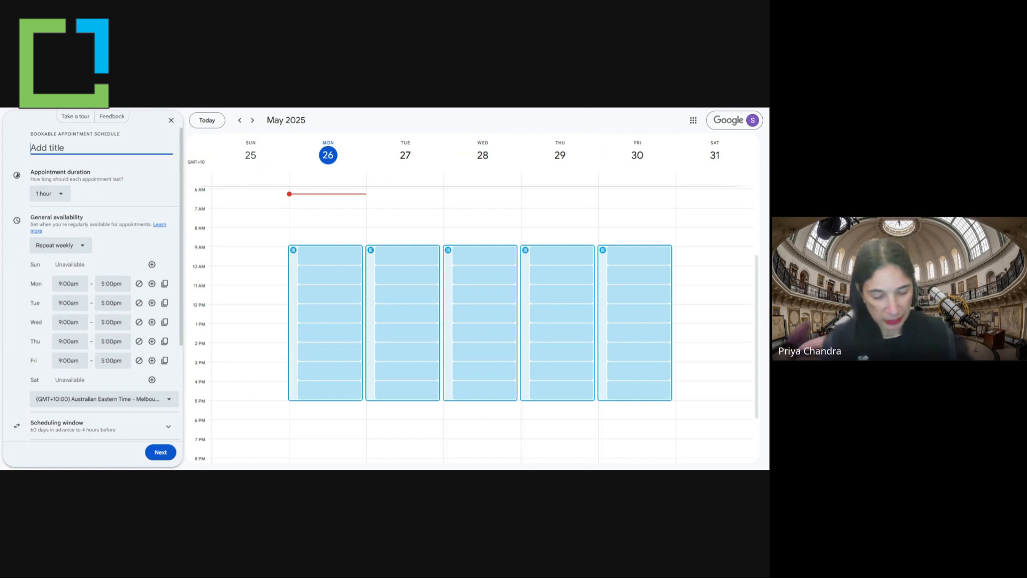
text(External meetings)
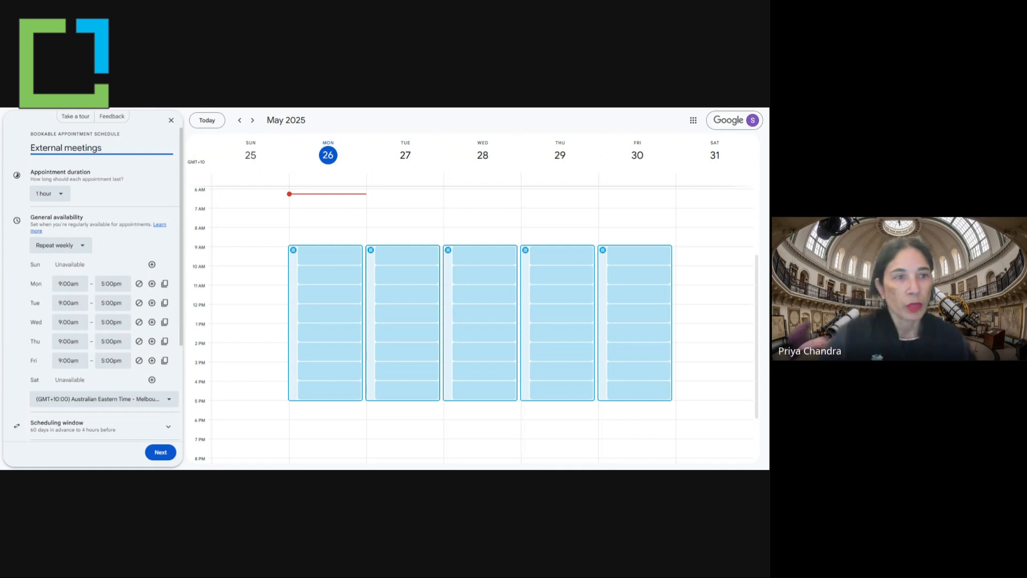
click(55, 193)
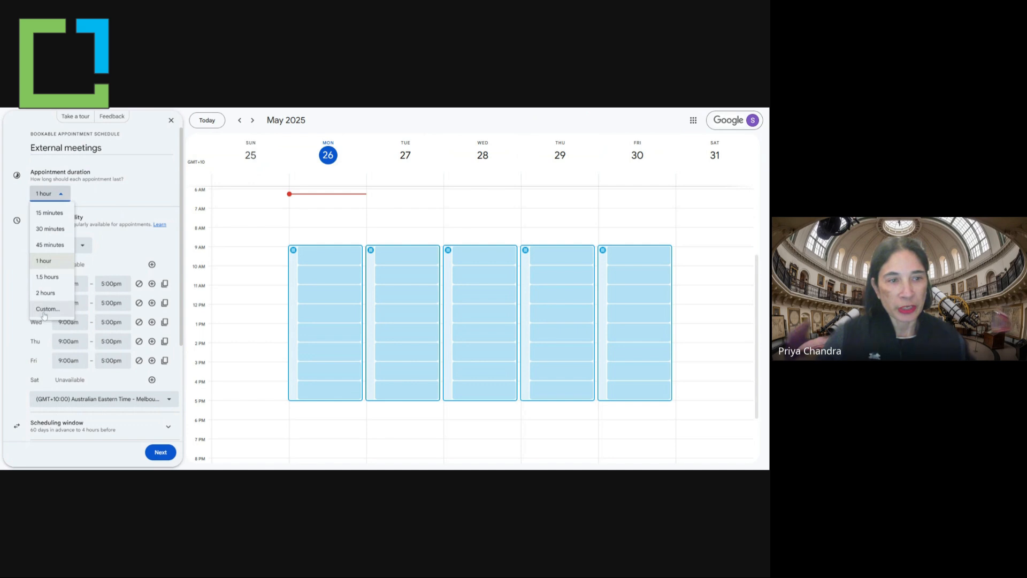
click(113, 196)
In the scheduling window settings, set the maximum time in advance that an appointment can be booked to 1 day.
scroll(86, 214, down, 1)
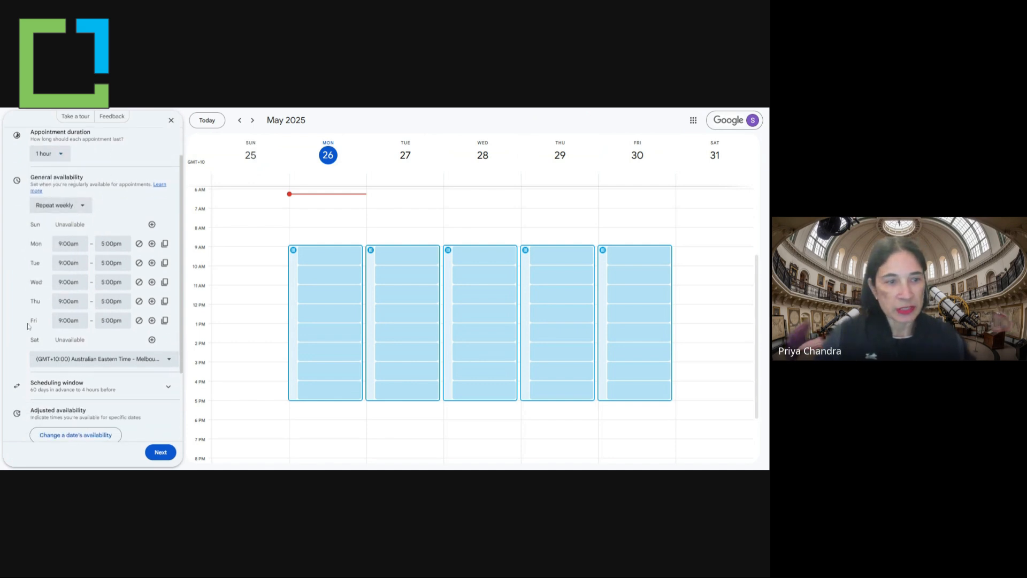
scroll(24, 315, down, 2)
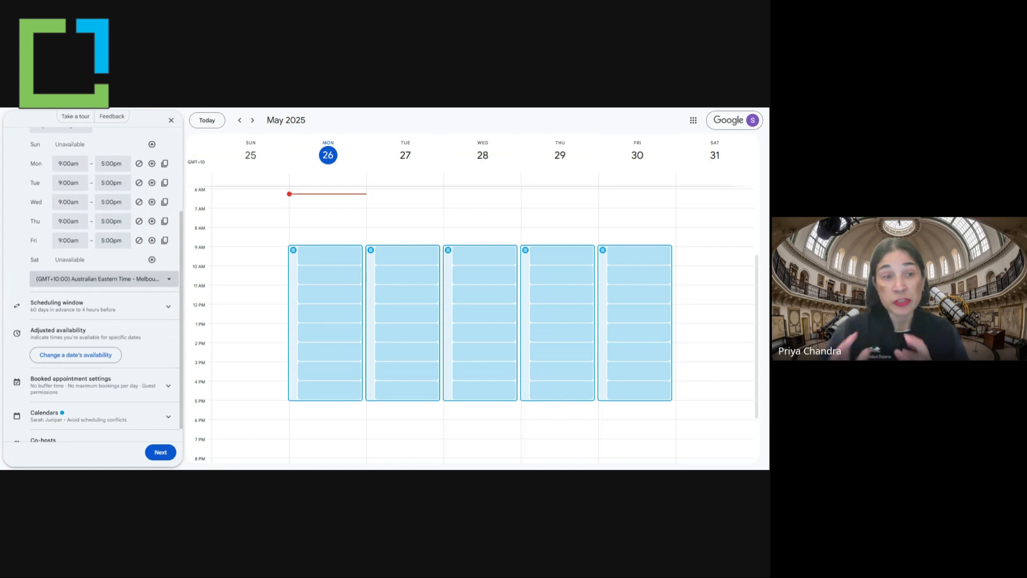
scroll(96, 284, down, 1)
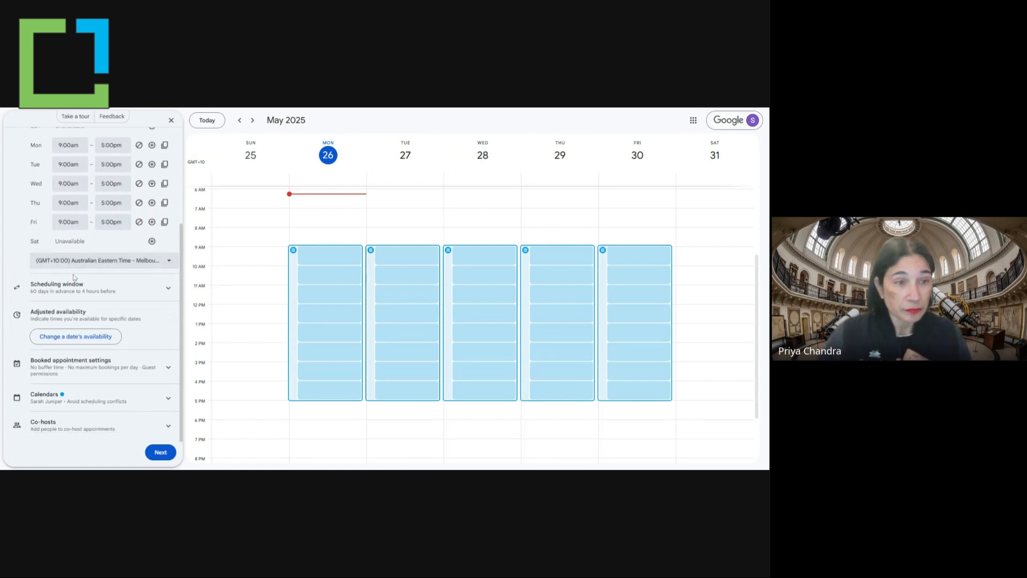
click(120, 290)
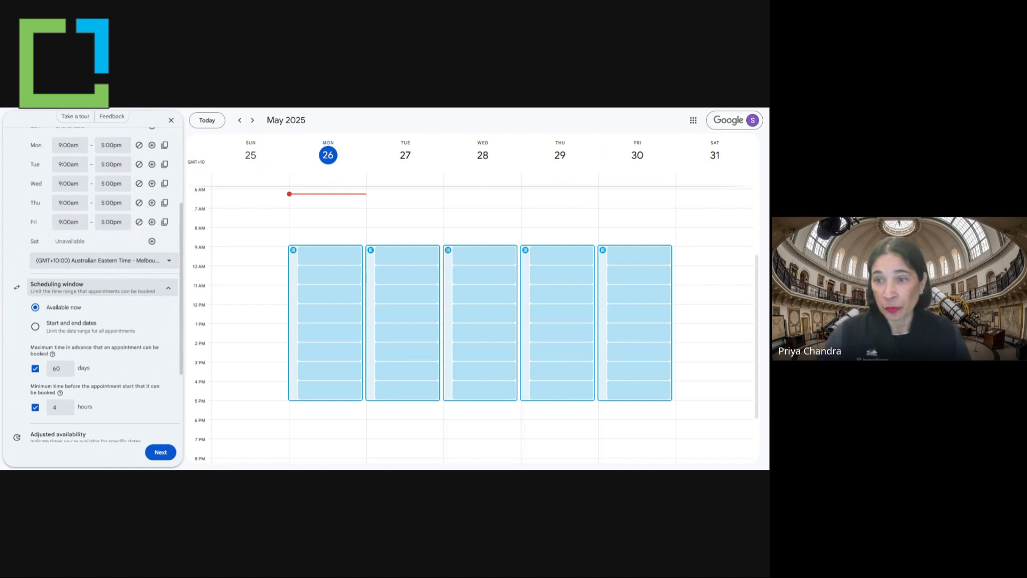
click(54, 368)
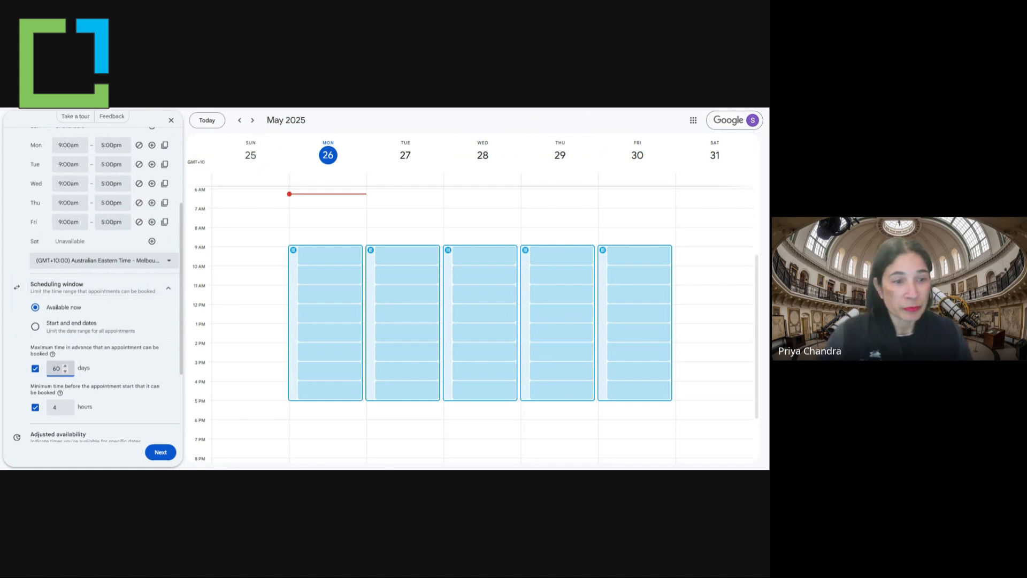
drag(61, 368, 41, 370)
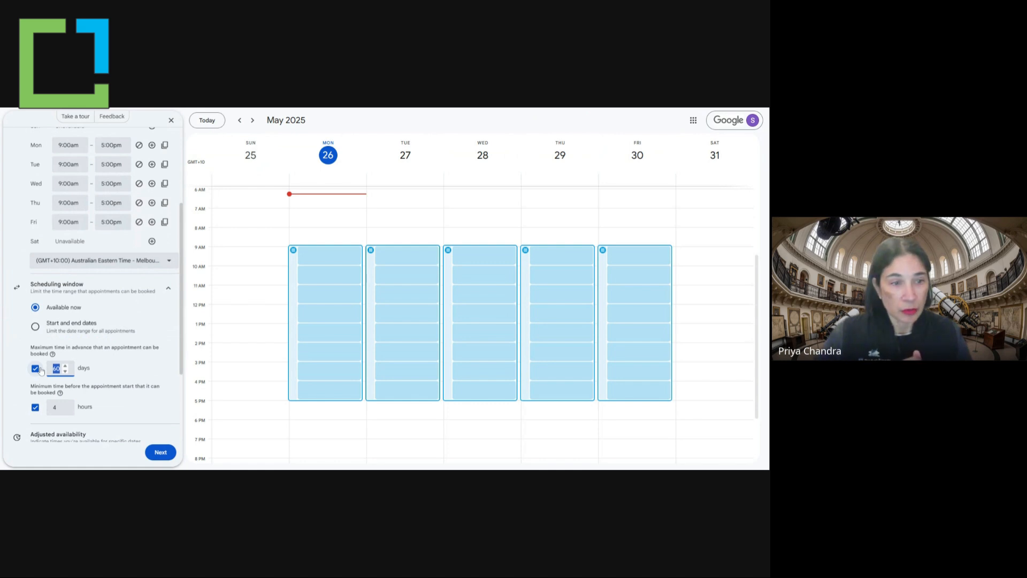
text(1)
key(Tab)
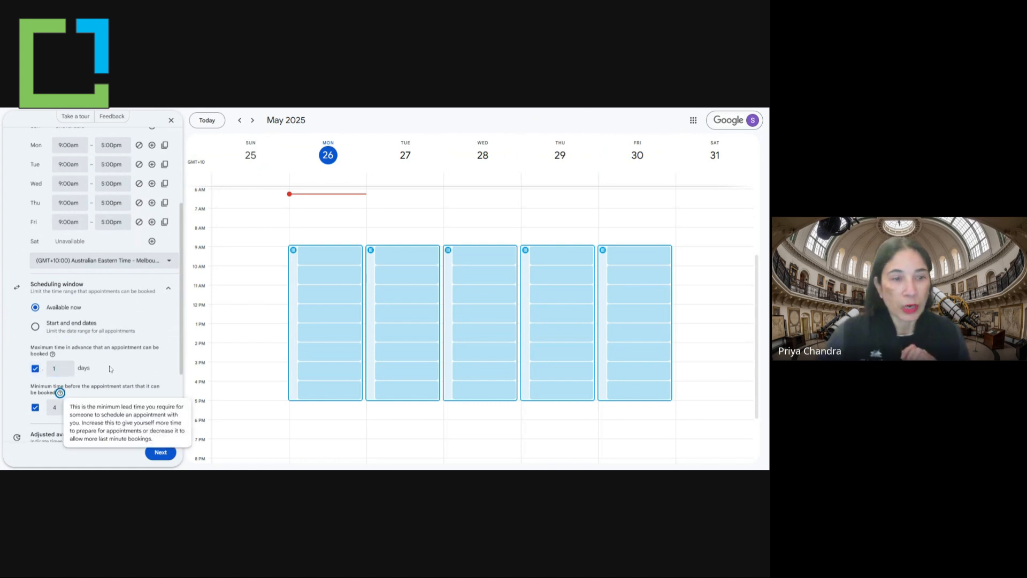
click(119, 362)
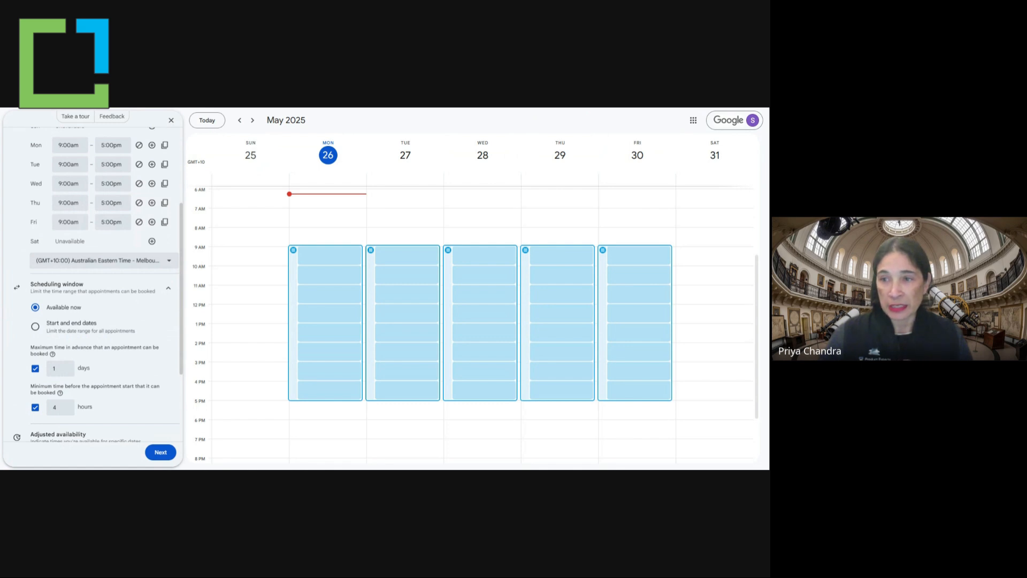
Enable a 30-minute buffer time between appointment slots in the booked appointment settings.
scroll(119, 361, down, 2)
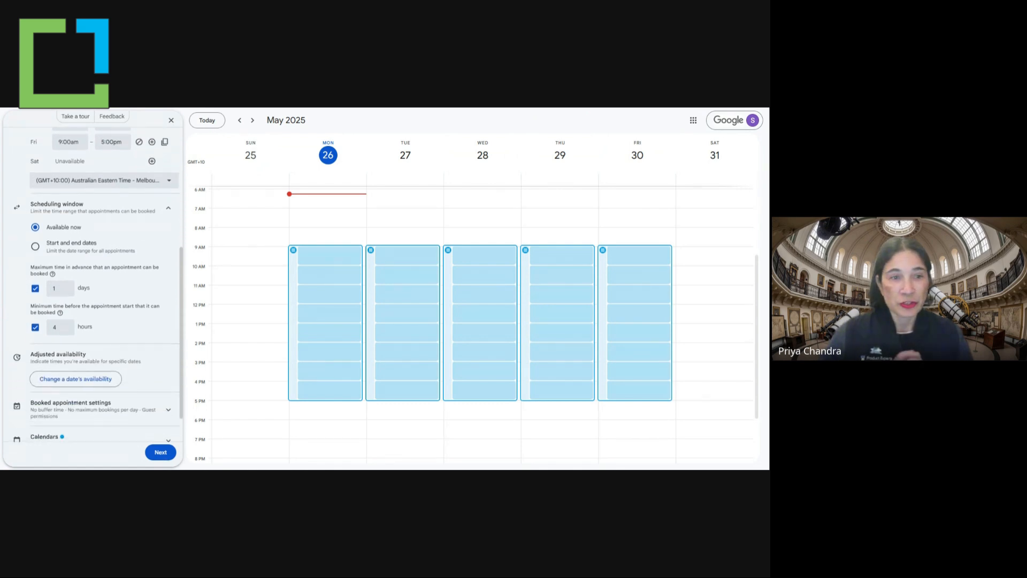
scroll(136, 355, down, 1)
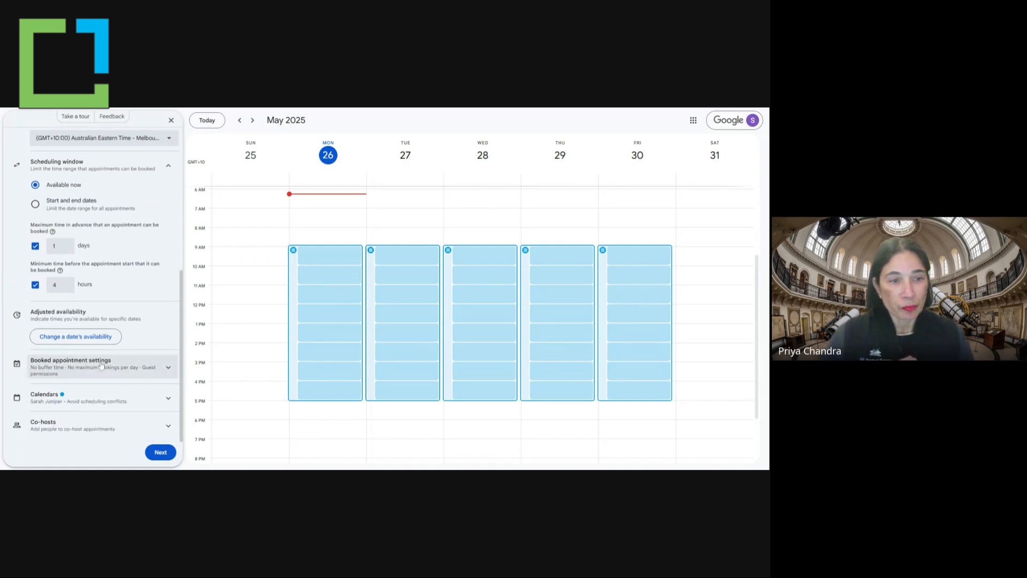
click(102, 366)
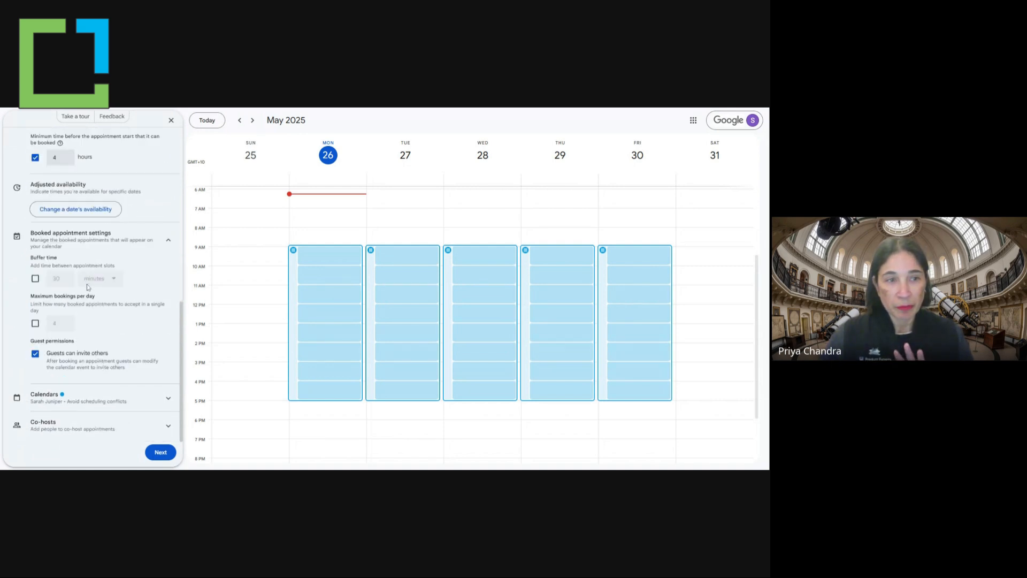
click(36, 279)
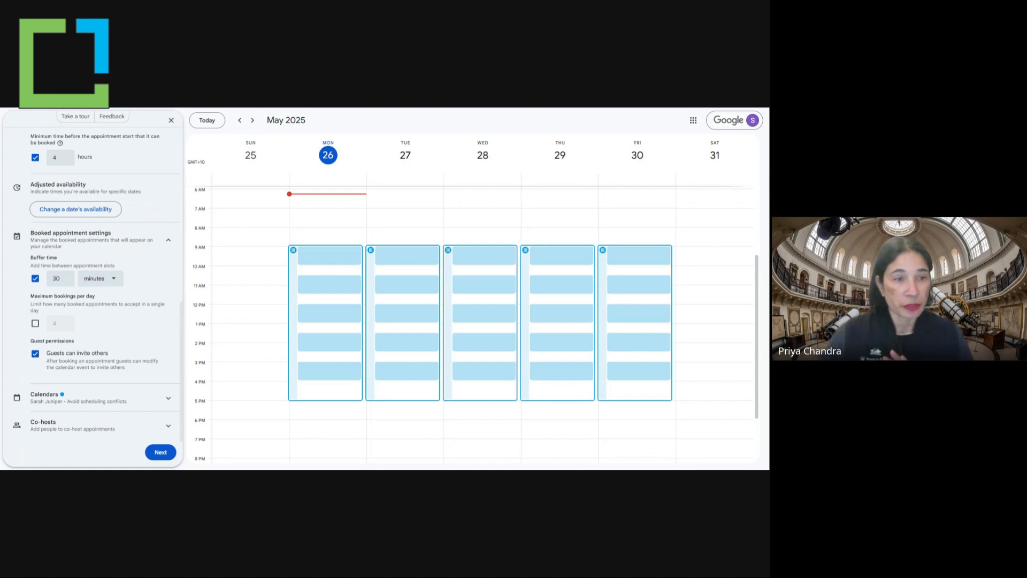
Try limiting the maximum bookings per day to 2, and switch that limit off again.
click(35, 323)
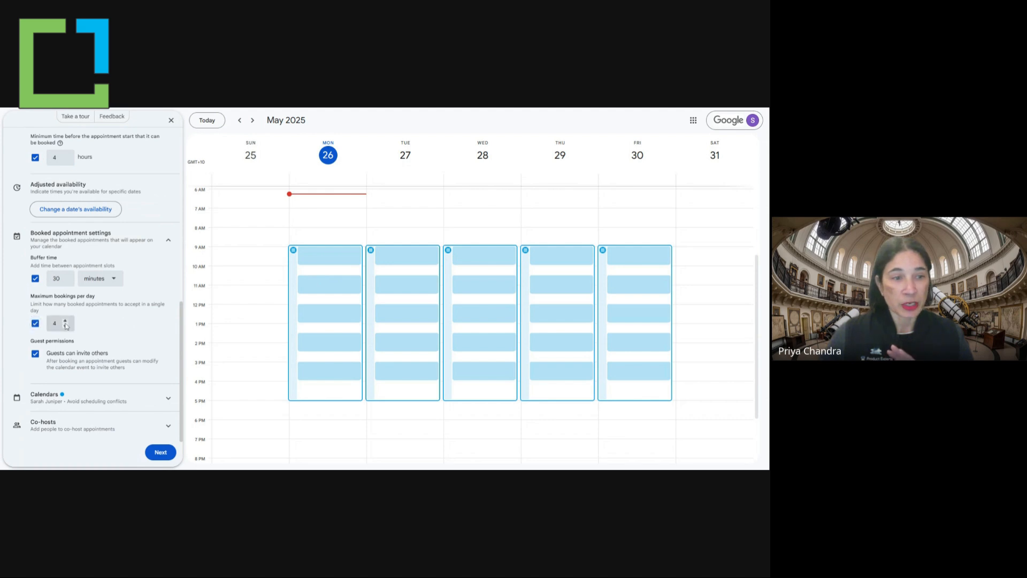
click(55, 323)
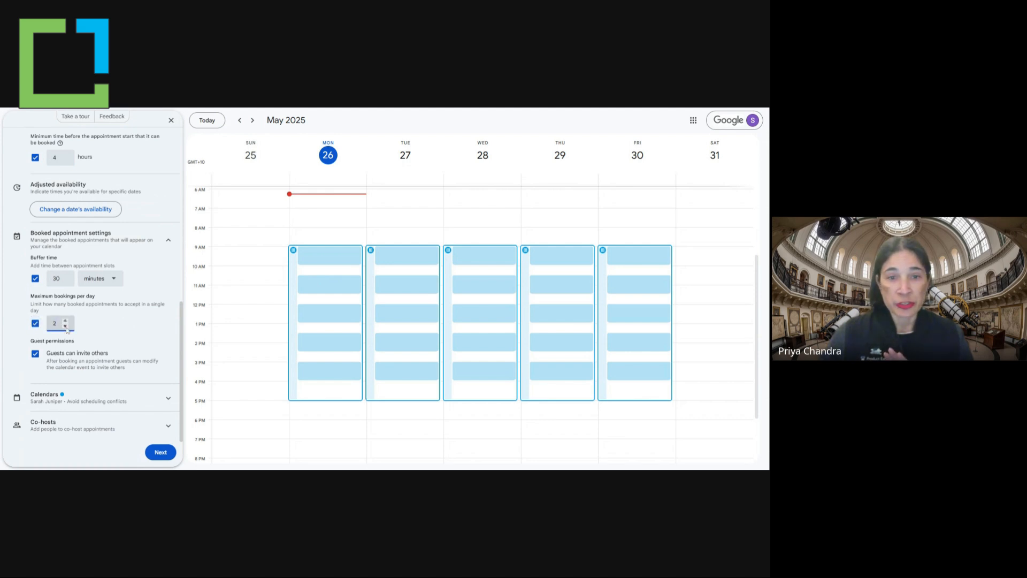
click(33, 324)
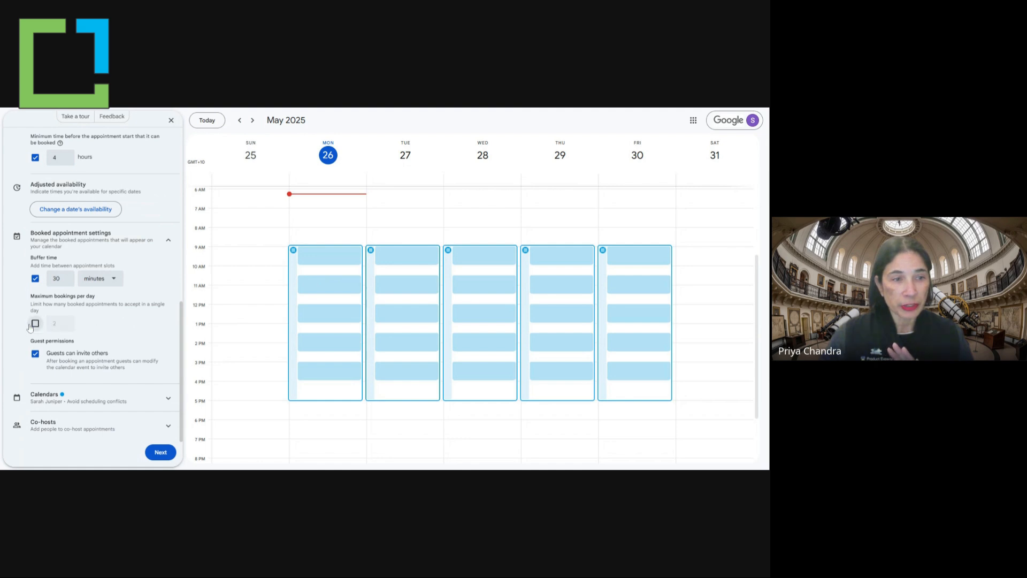
Review the calendar and co-host options, and continue to the booking page details, dismissing the reminder tip.
click(99, 401)
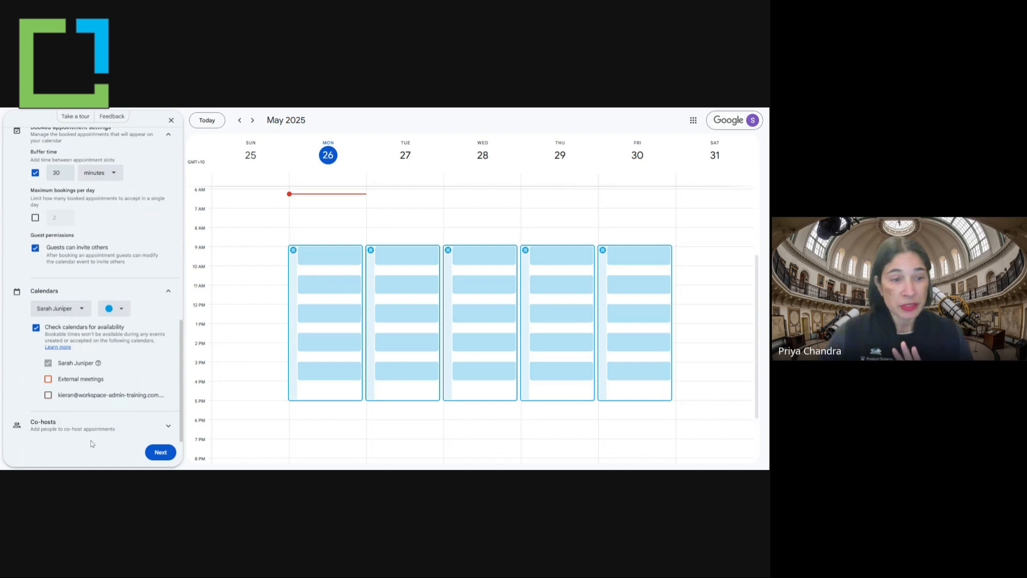
click(129, 428)
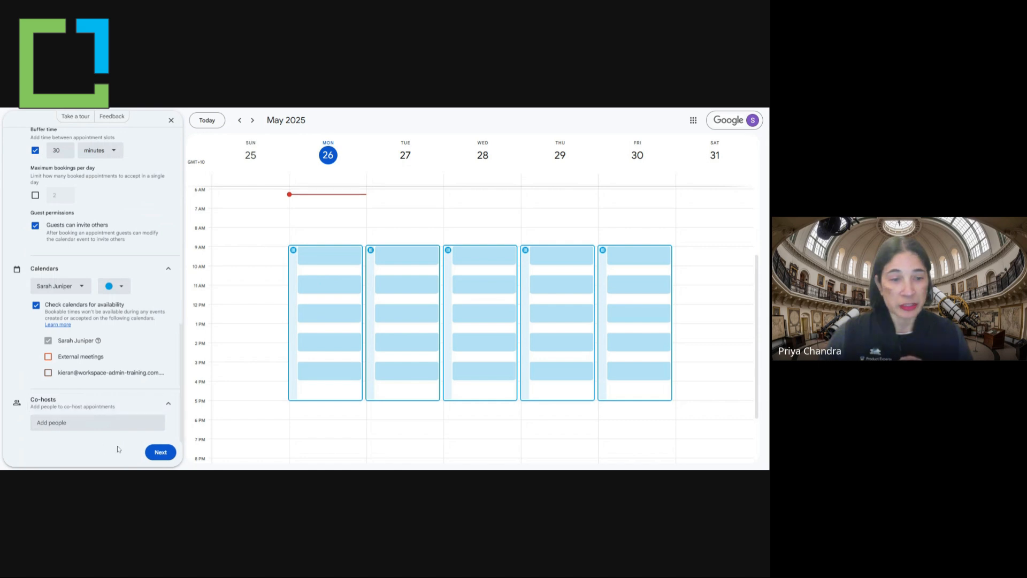
click(163, 453)
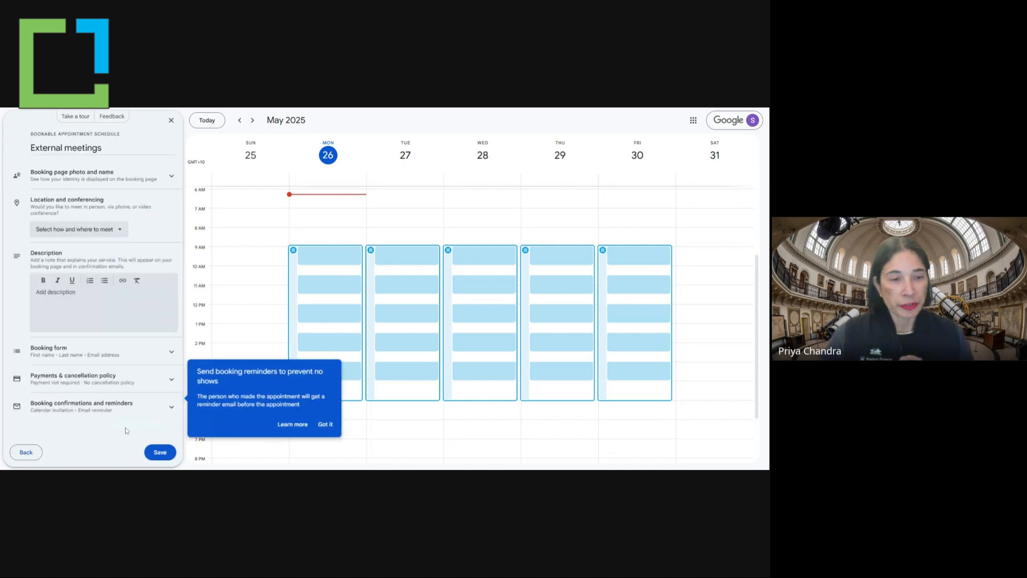
click(315, 426)
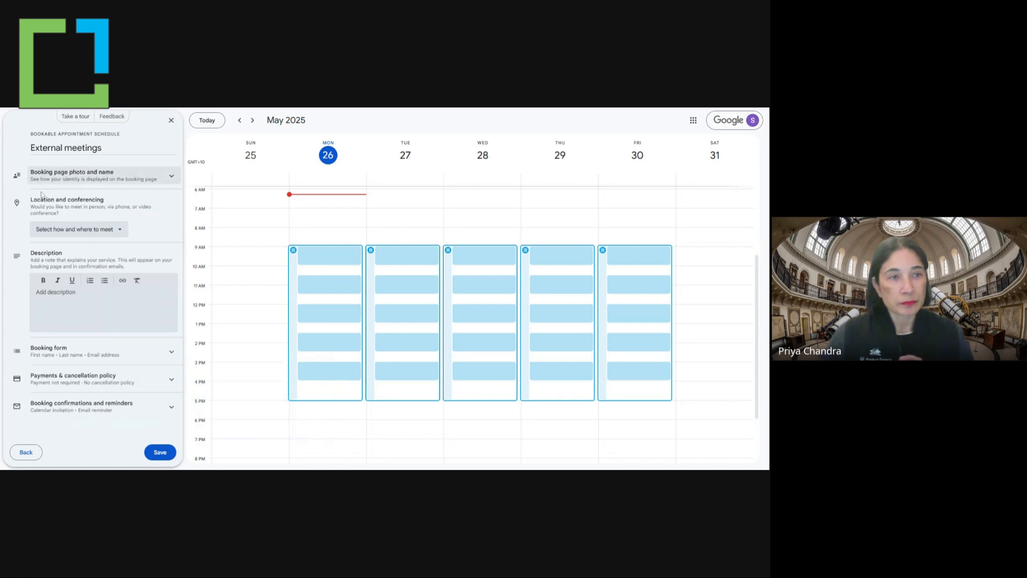
Check the booking page photo and name, and set the meeting location to Google Meet video conferencing.
click(89, 180)
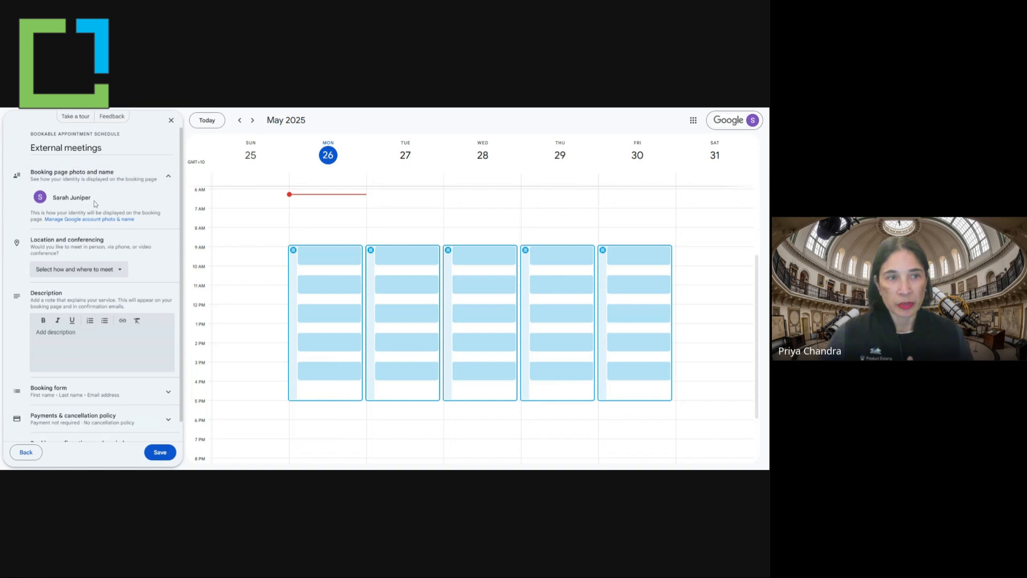
click(81, 270)
scroll(130, 260, down, 1)
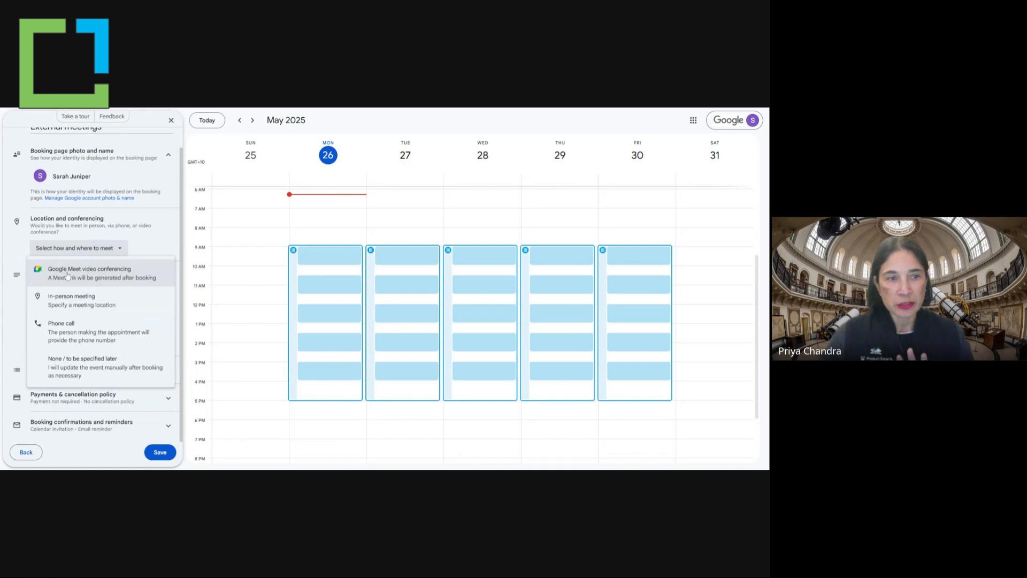
click(68, 276)
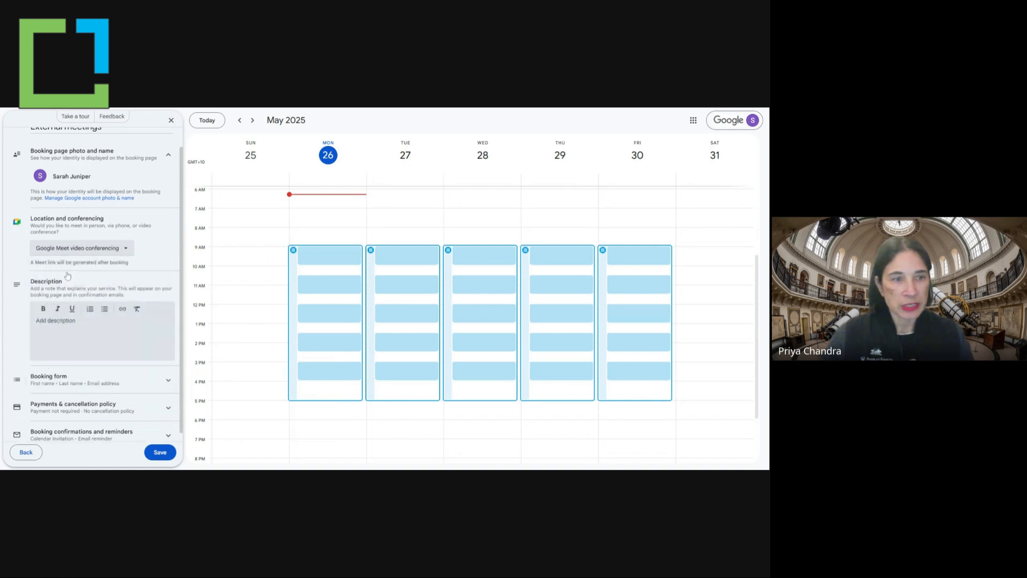
Enter the booking page description "Make an appointment with me!".
scroll(67, 276, down, 1)
click(68, 311)
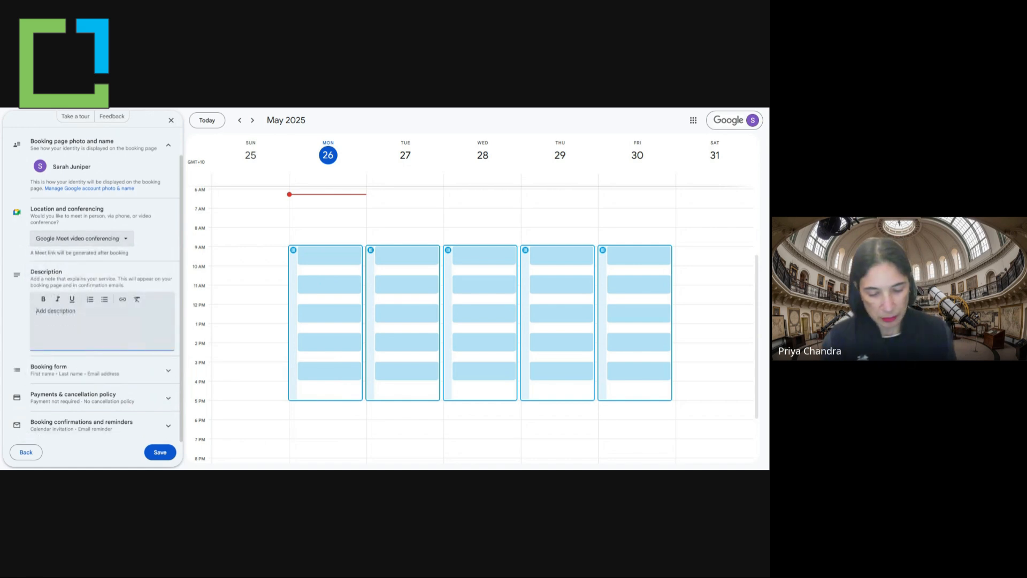
text(Make an app)
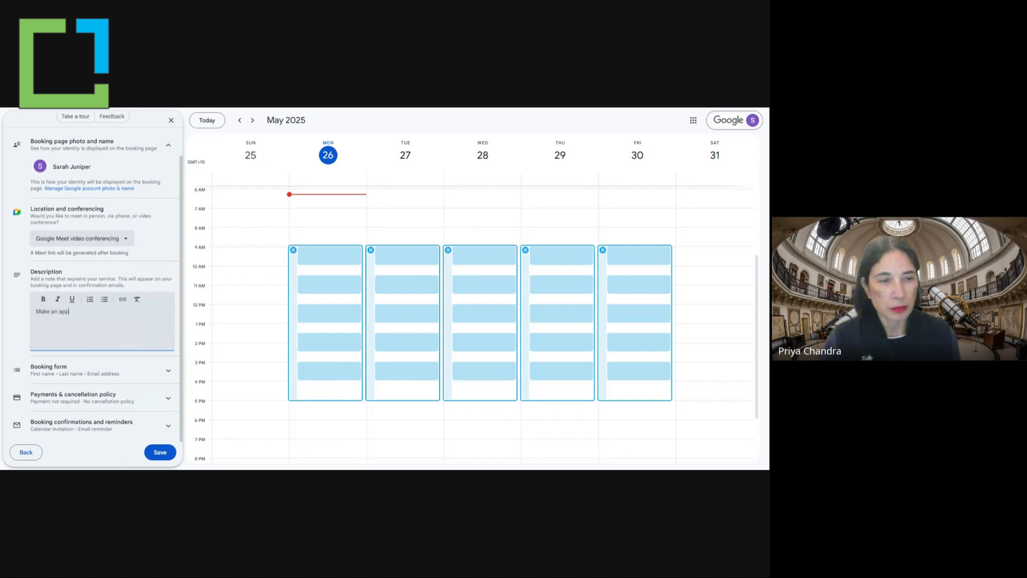
text(ointmentwith me)
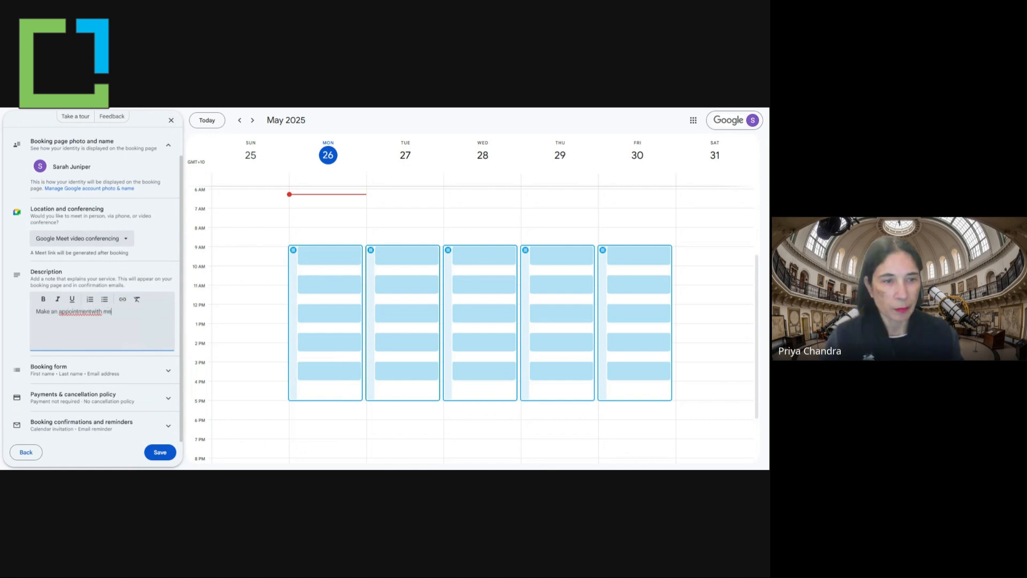
text(!)
click(91, 311)
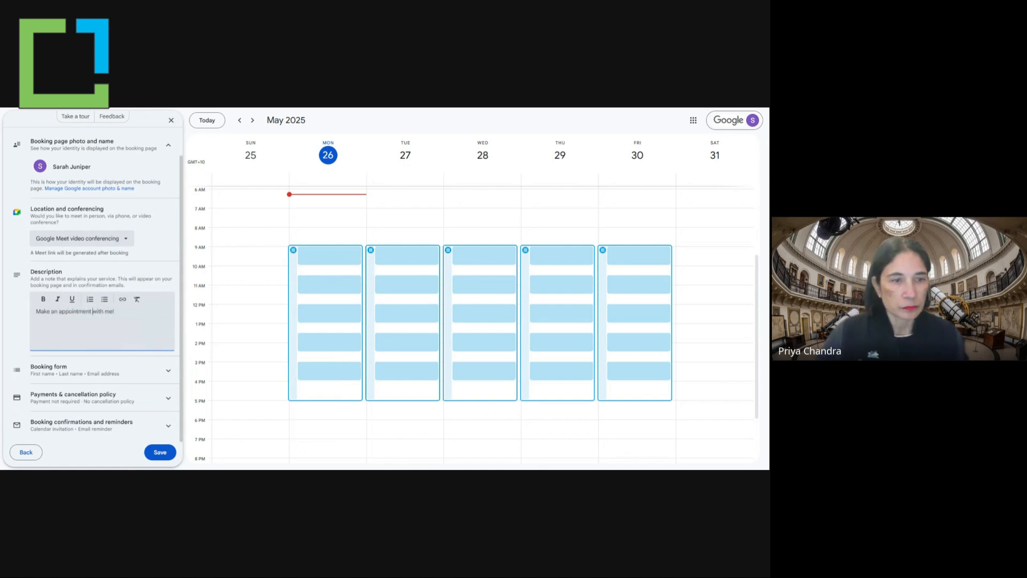
Add a custom, non-required item labelled "Tell me more" to the booking form.
click(80, 370)
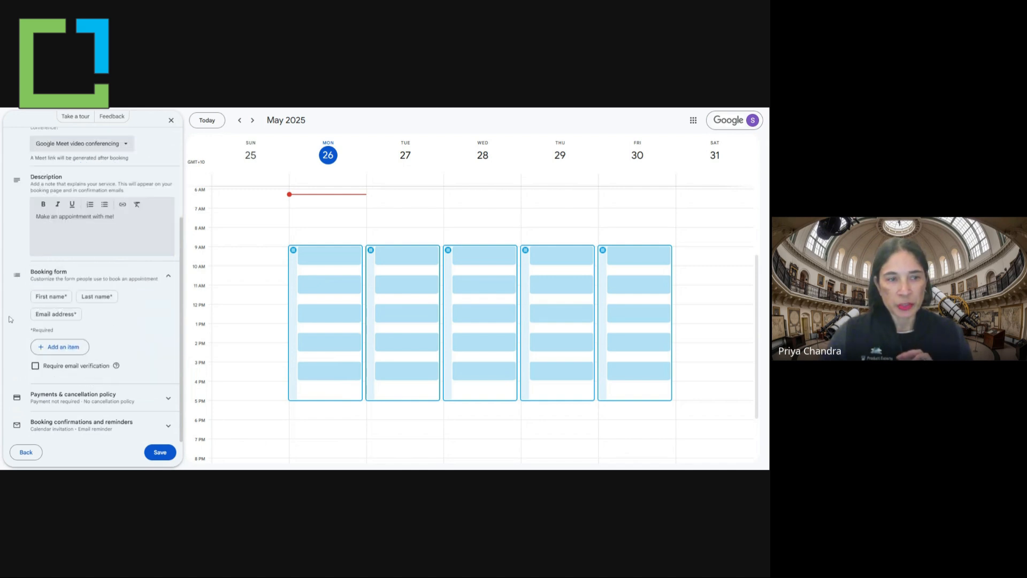
click(59, 347)
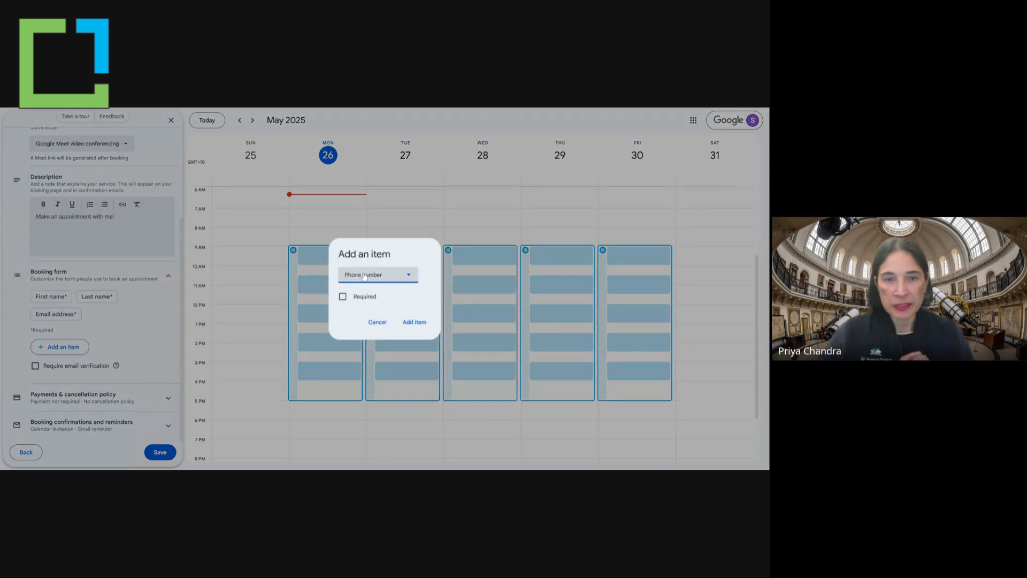
click(365, 276)
click(364, 276)
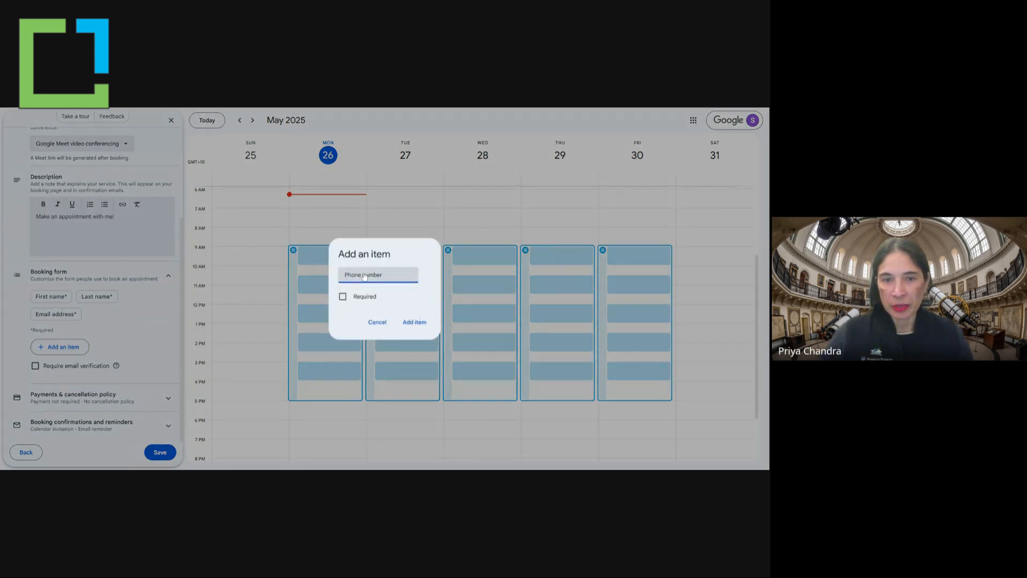
click(364, 276)
click(365, 309)
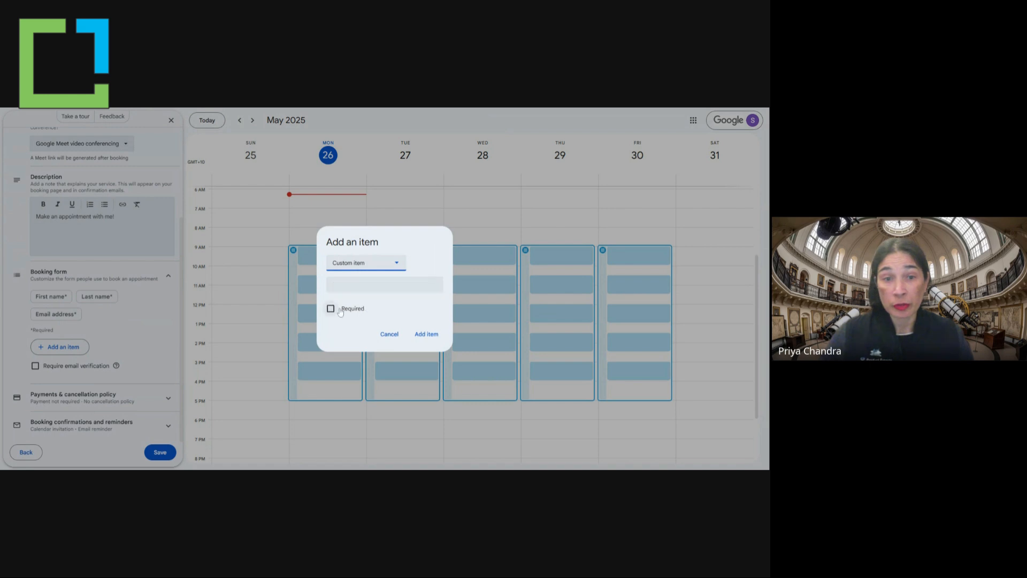
click(384, 284)
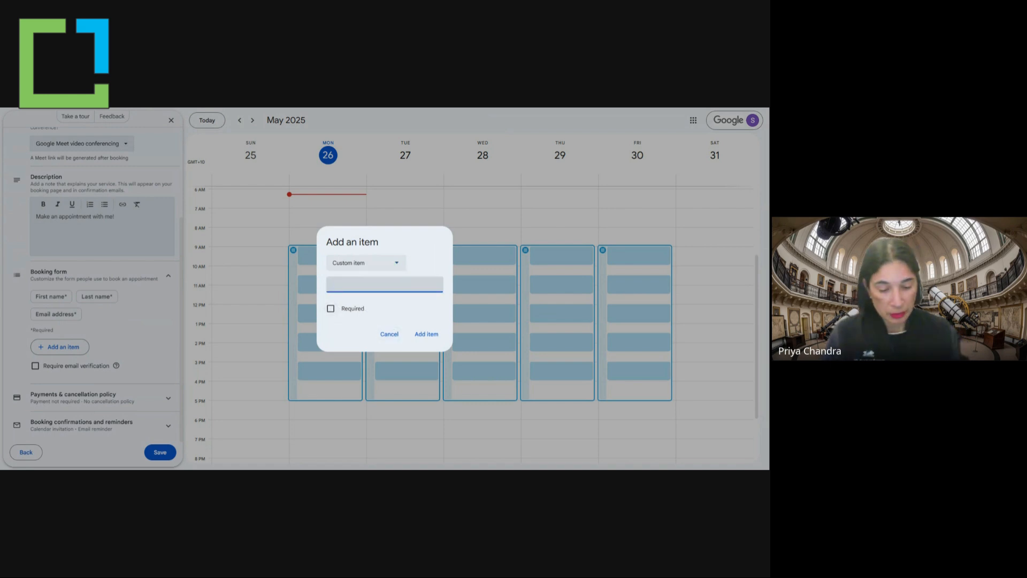
text(Tell me more)
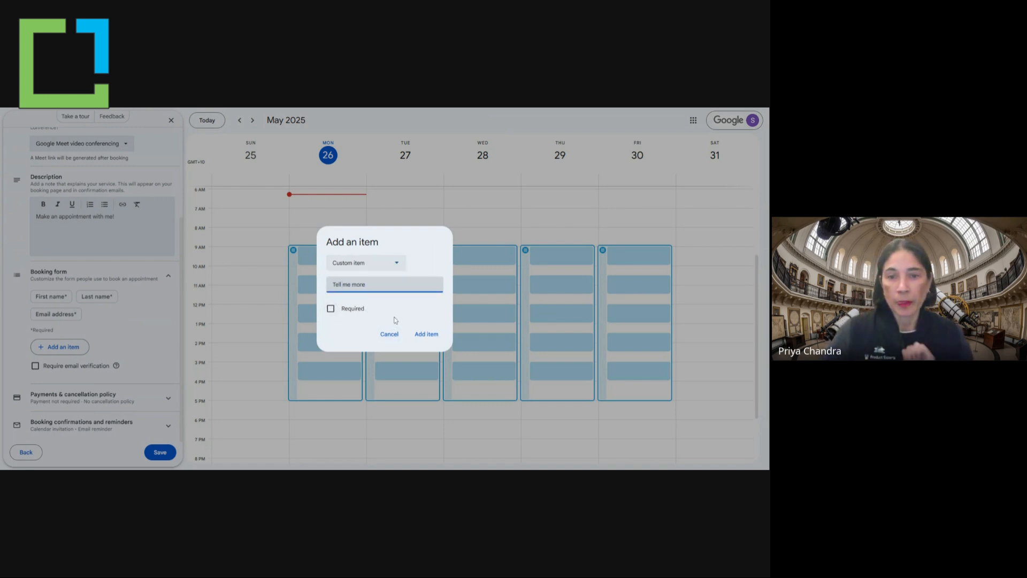
click(431, 339)
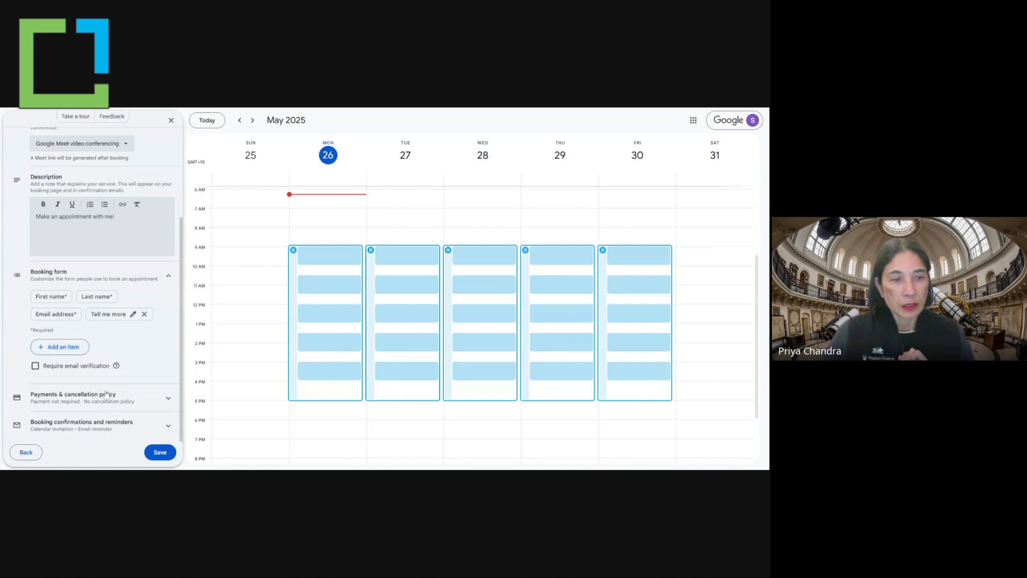
Review the payments and cancellation policy and the email reminder timing options, and save the appointment schedule.
click(111, 398)
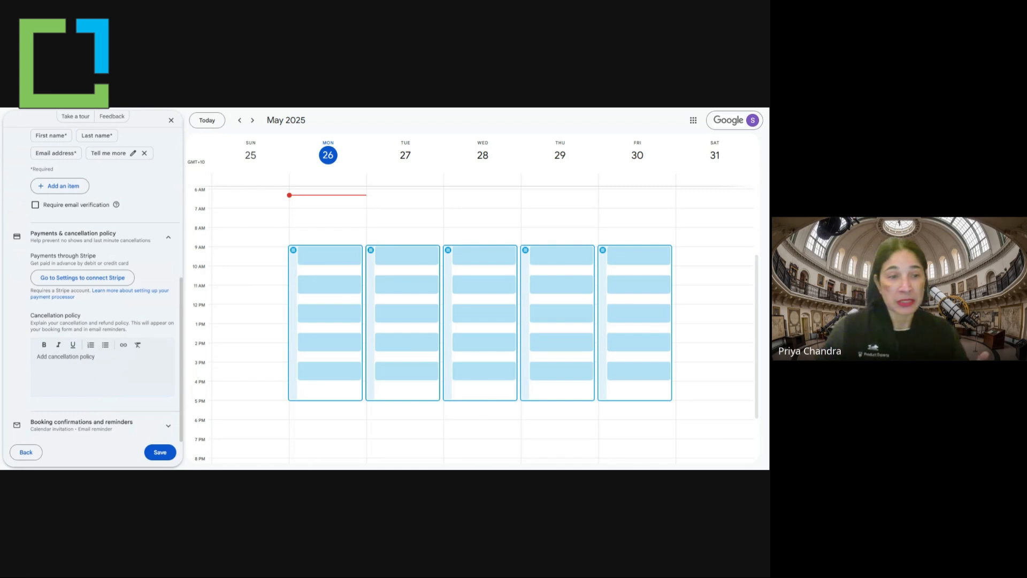
click(167, 238)
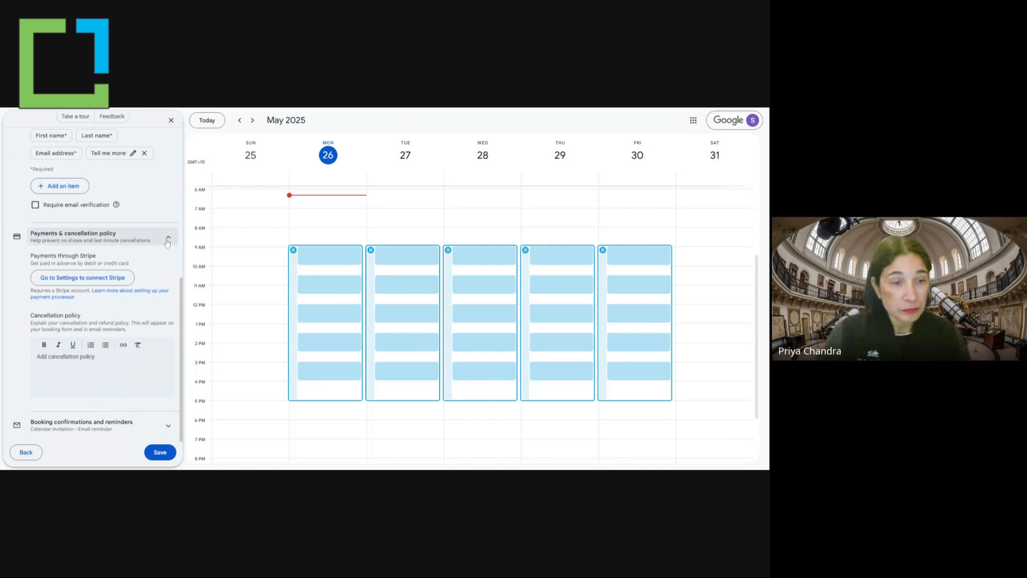
click(132, 430)
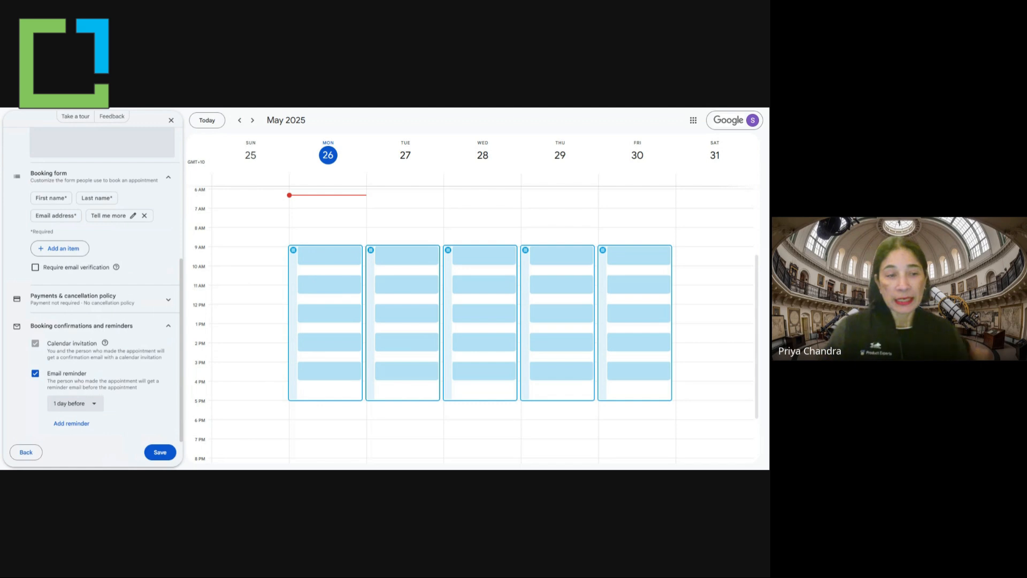
click(73, 405)
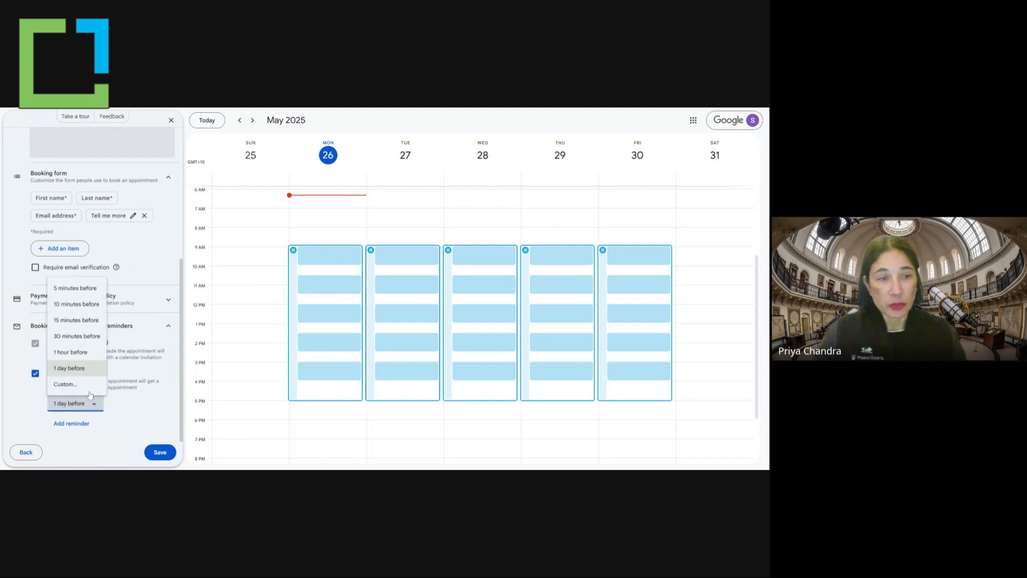
click(130, 405)
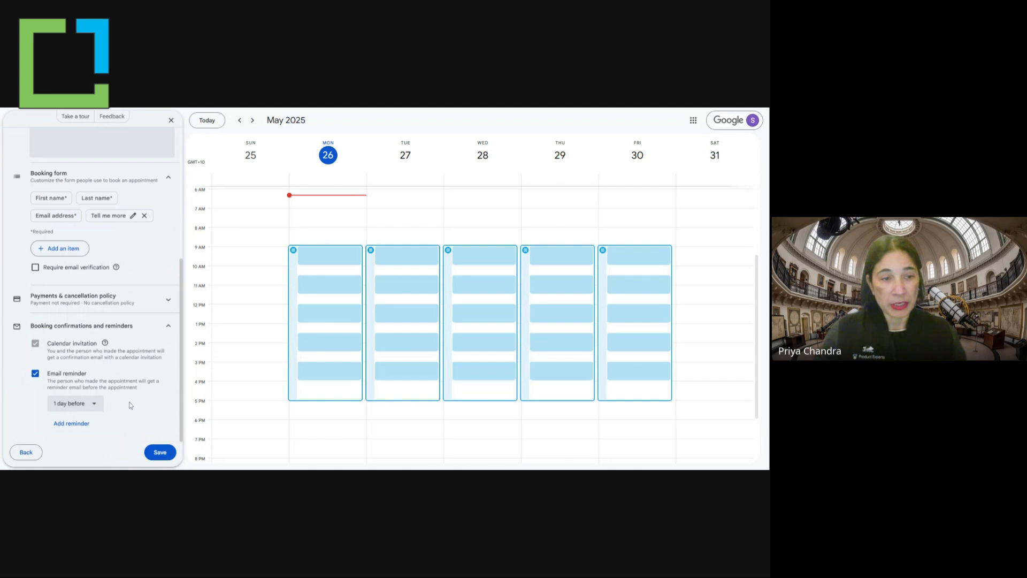
click(161, 453)
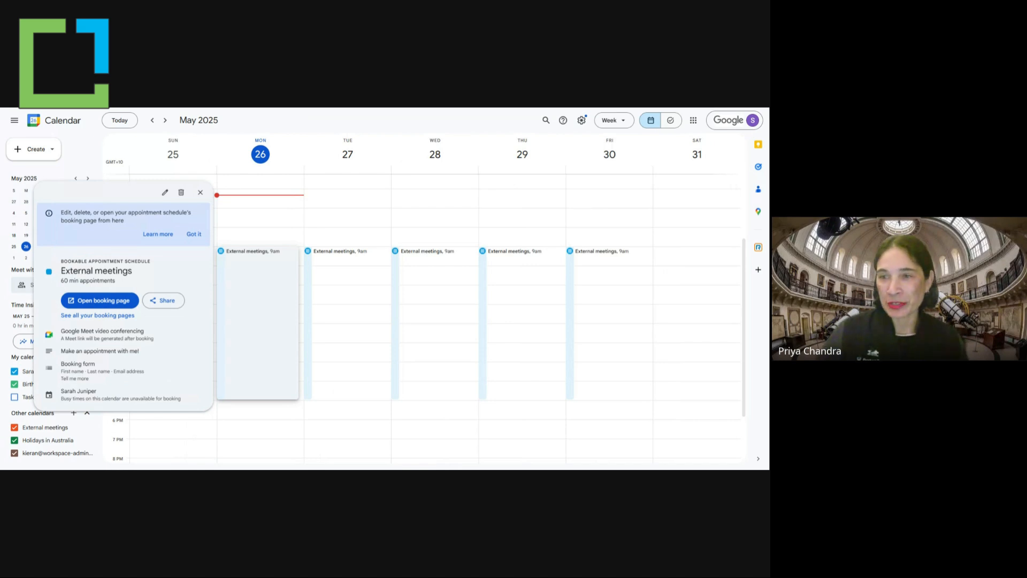
Check the website embed sharing options, and copy the link to the single "External meetings" booking page.
click(161, 302)
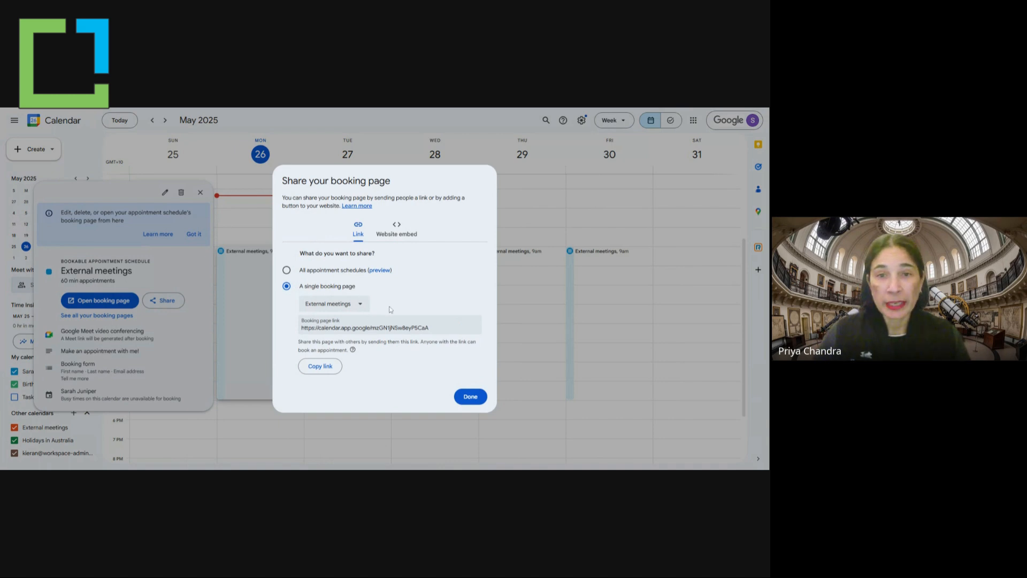
click(397, 235)
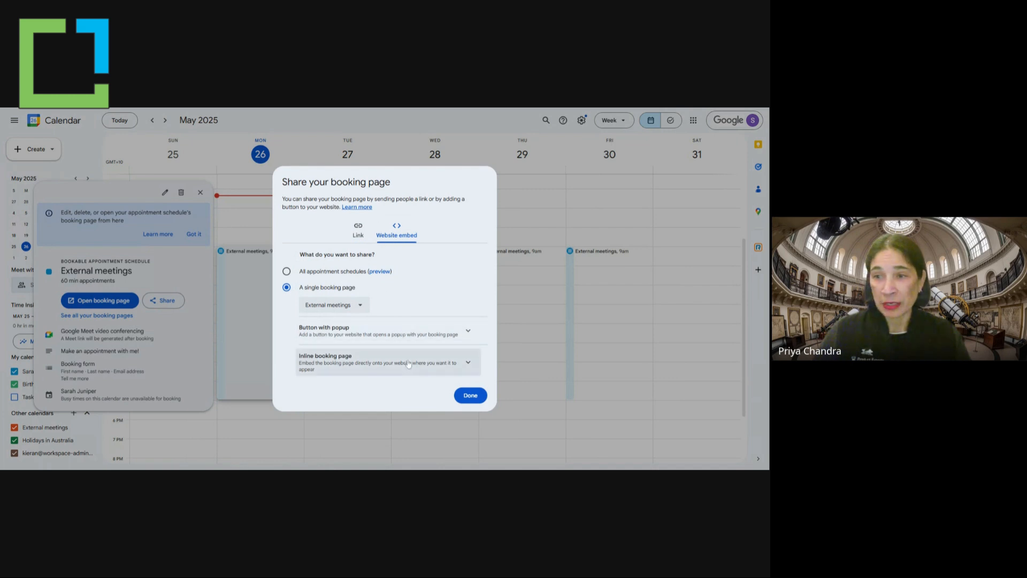
click(367, 232)
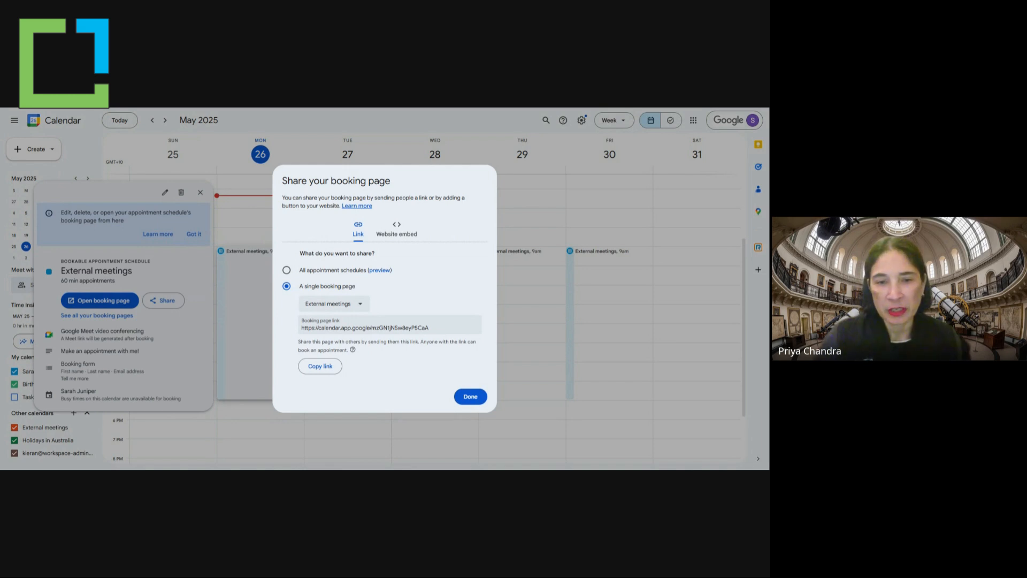
click(327, 367)
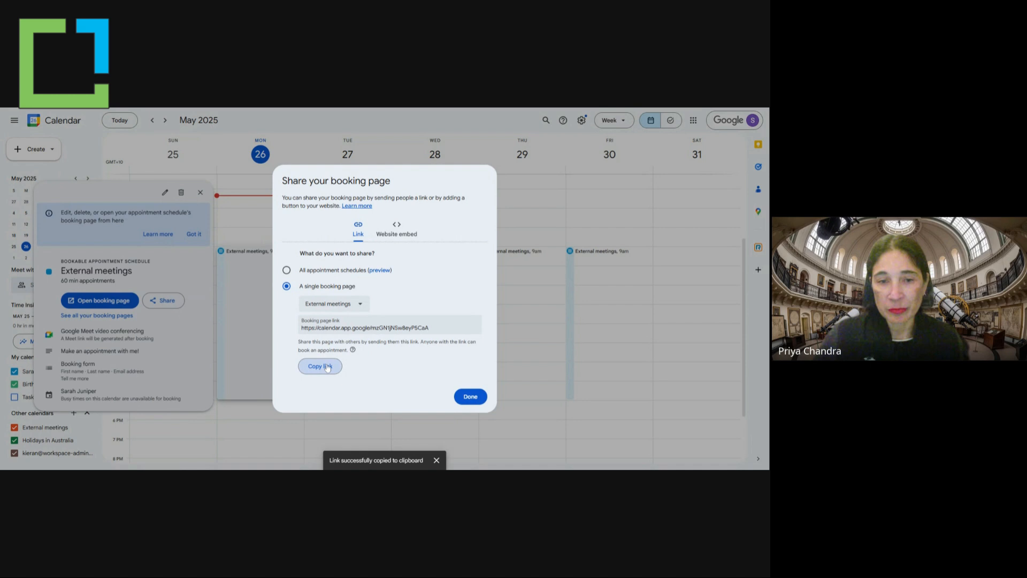
click(472, 397)
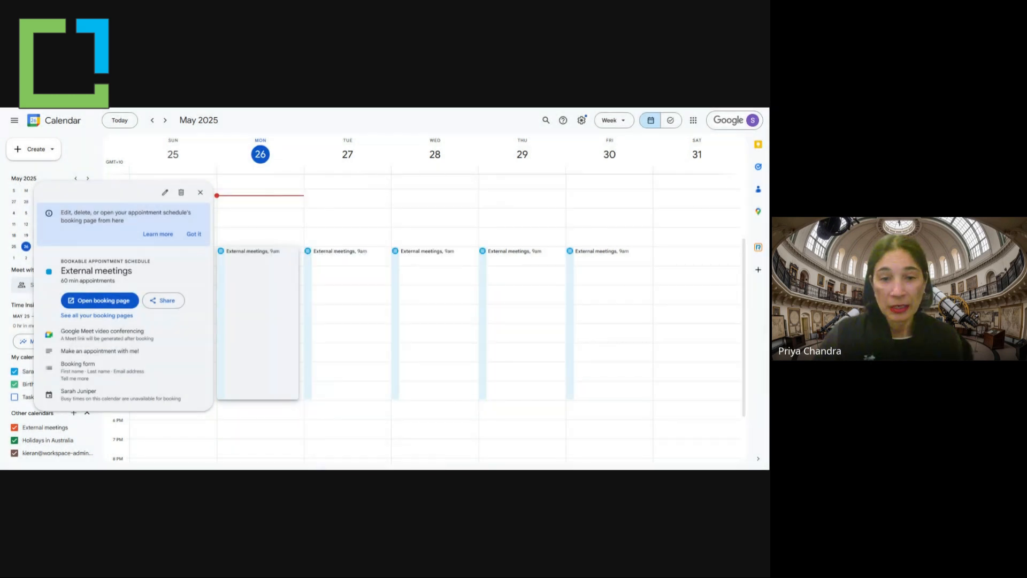